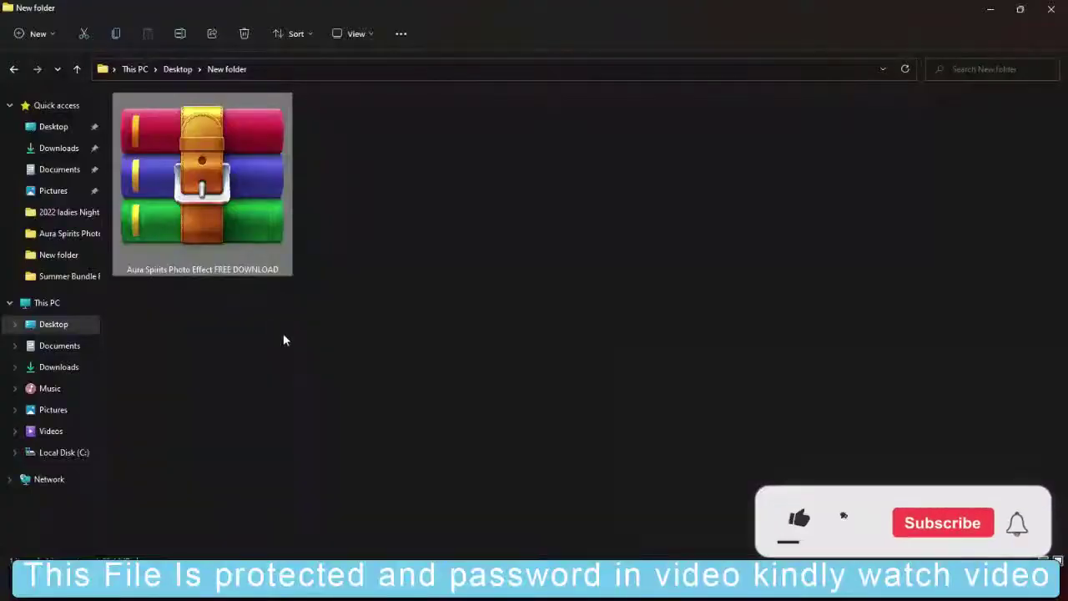
Extract the Aura Spirits Photo Effect archive into its own folder, entering the archive password
right_click(250, 263)
left_click(324, 443)
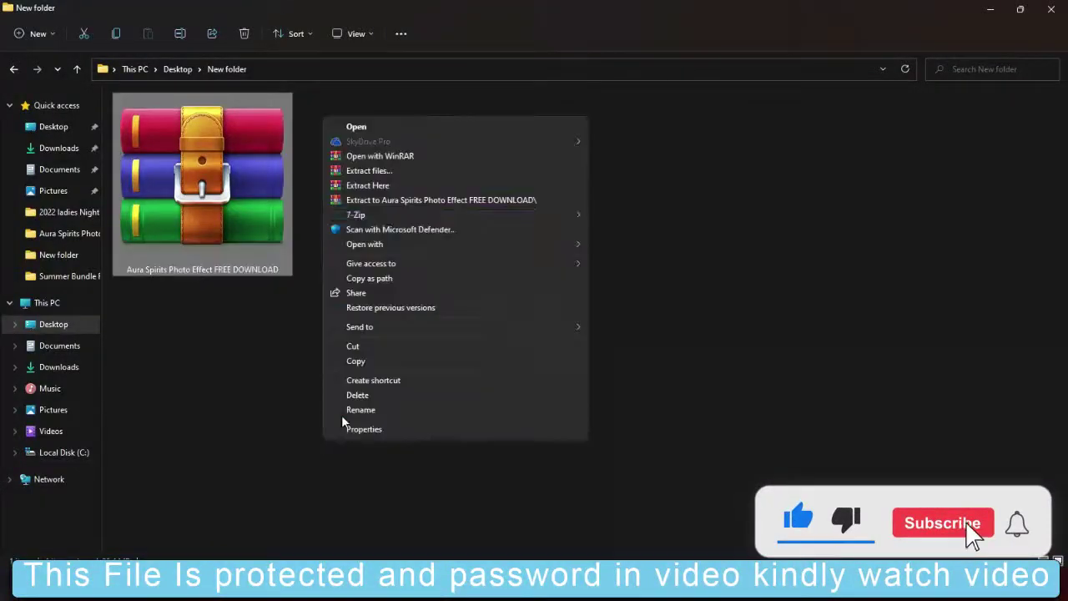
left_click(388, 202)
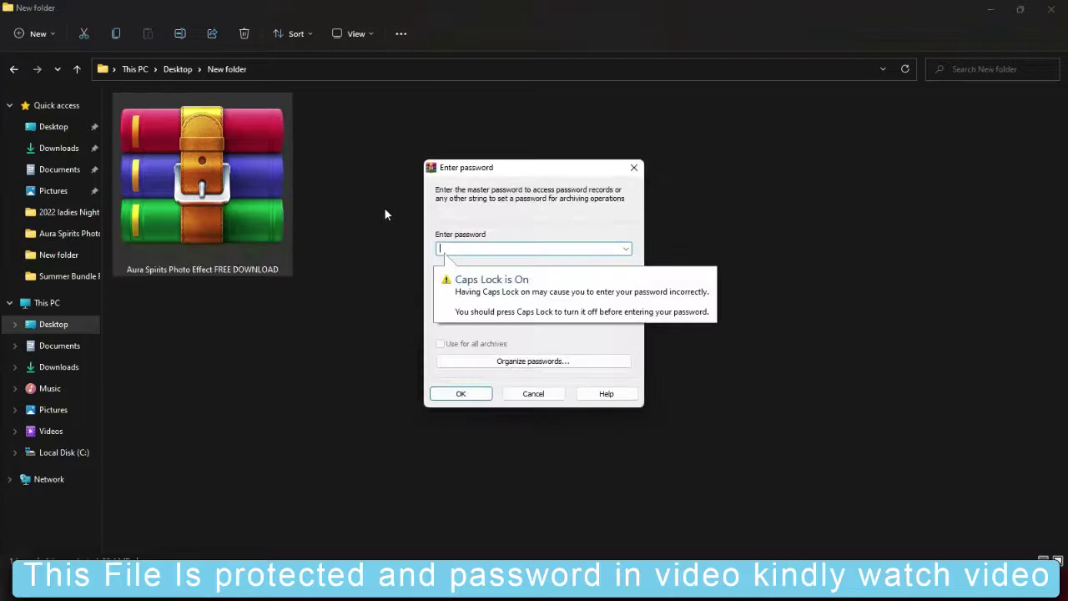
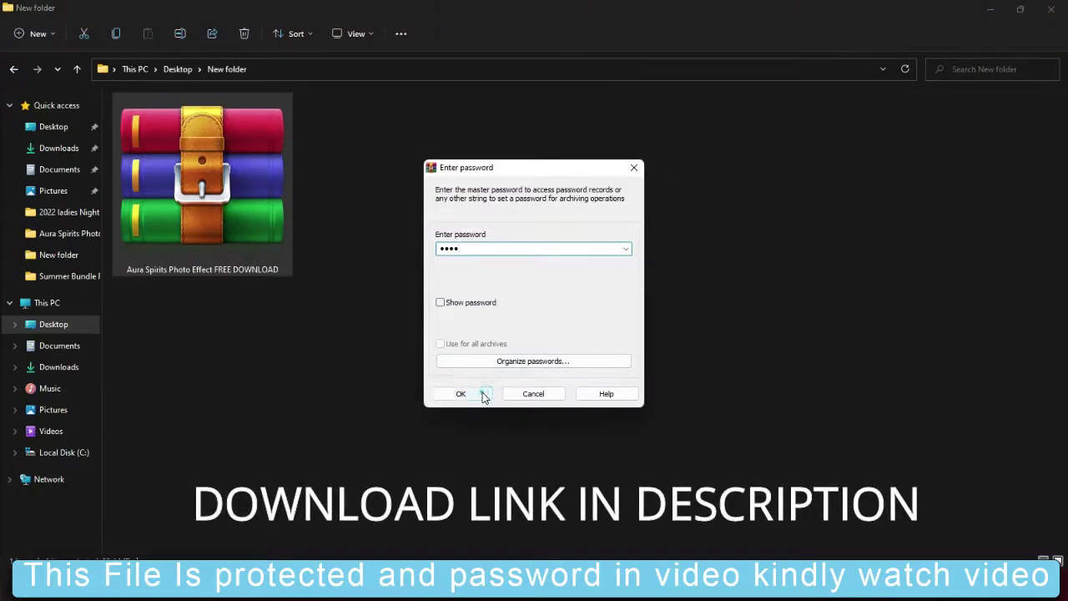
left_click(482, 396)
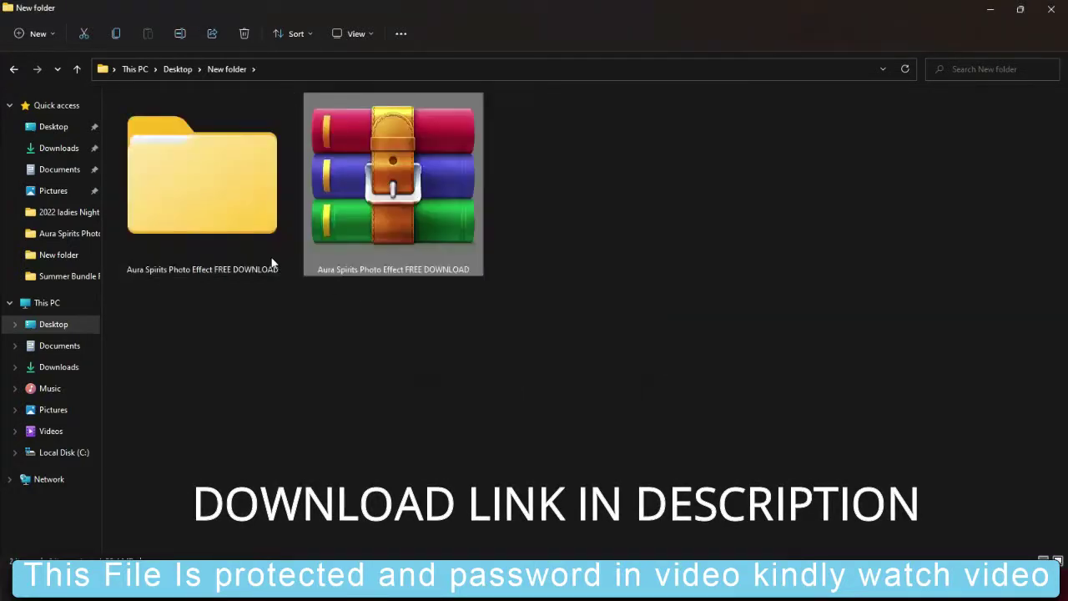
Open the extracted Aura Spirits folder and its subfolder, showing files as large icons
double_click(230, 248)
double_click(247, 121)
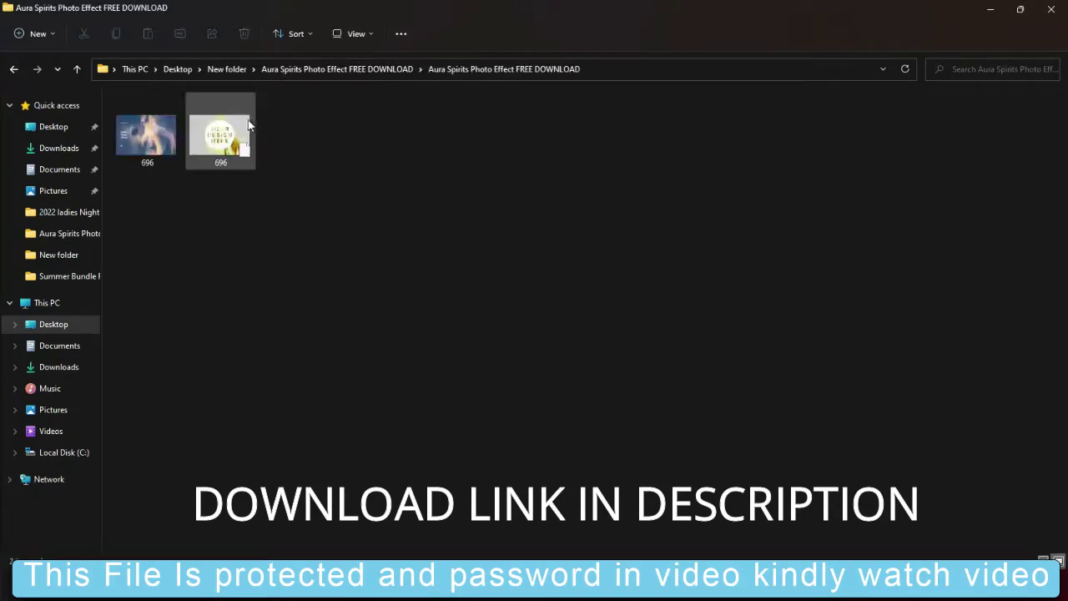
left_click(353, 33)
left_click(351, 61)
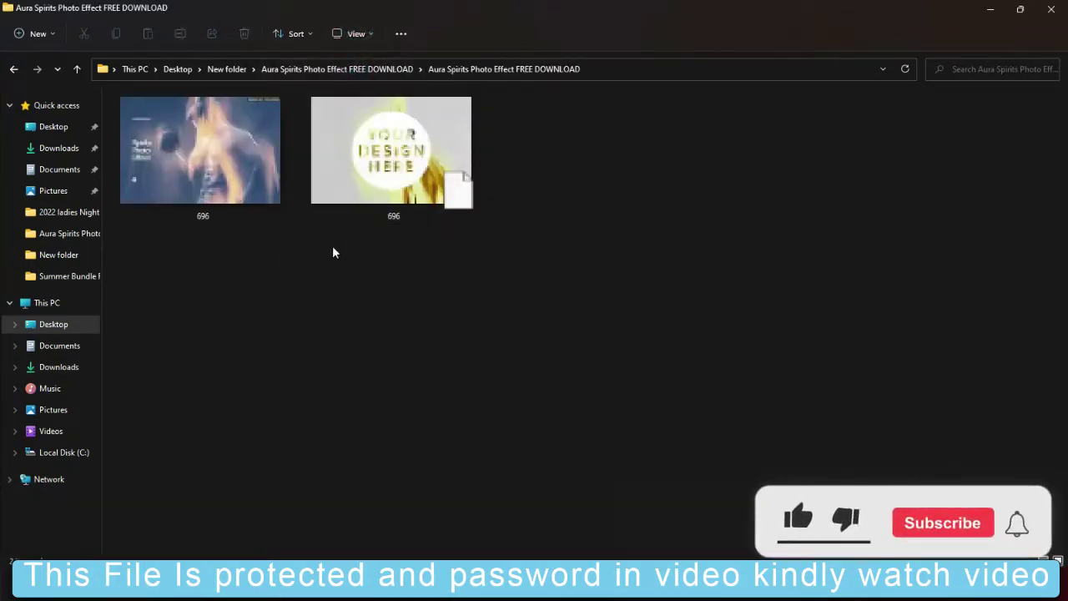
View the 696.jpg preview image in the photo viewer
left_click(217, 206)
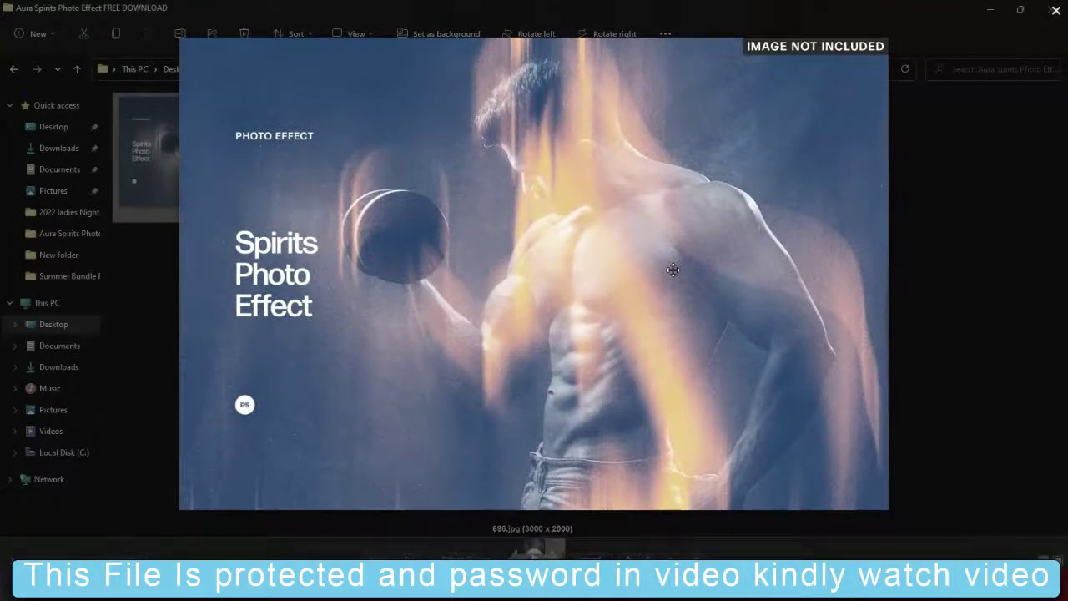
scroll(672, 270, "up", 2)
scroll(673, 269, "up", 1)
scroll(672, 269, "up", 1)
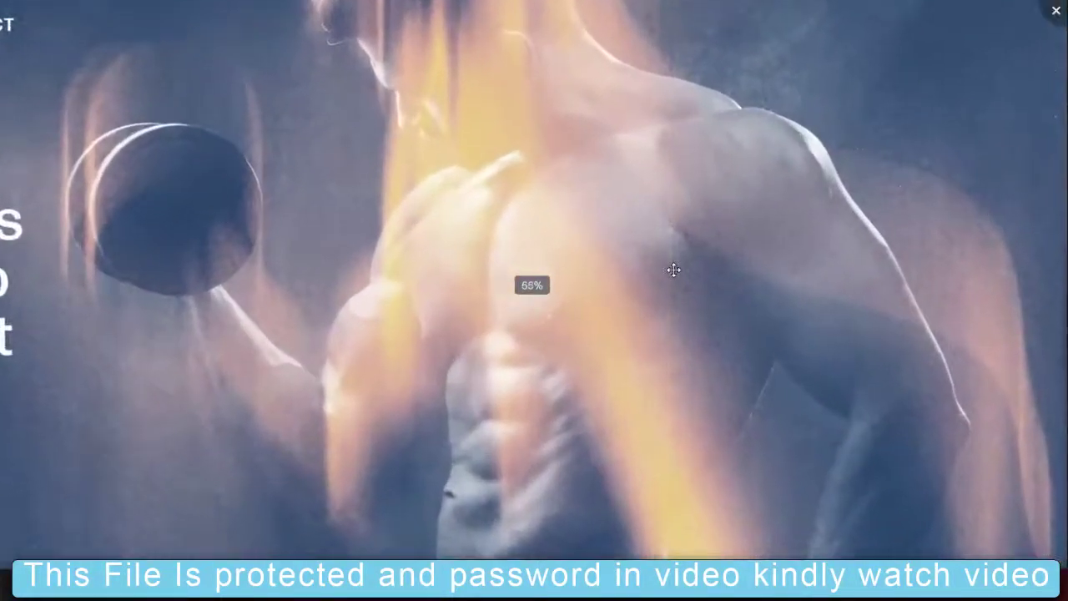
scroll(673, 270, "up", 1)
scroll(673, 269, "down", 3)
scroll(673, 269, "down", 2)
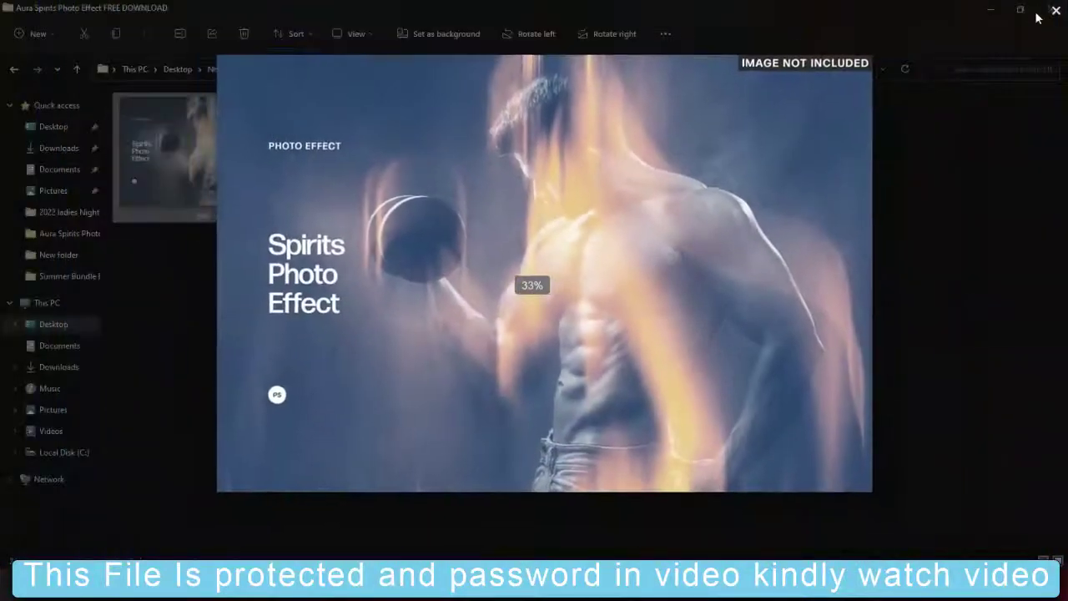
Close the photo viewer and open the recent 696.psd template in Photoshop
left_click(1056, 10)
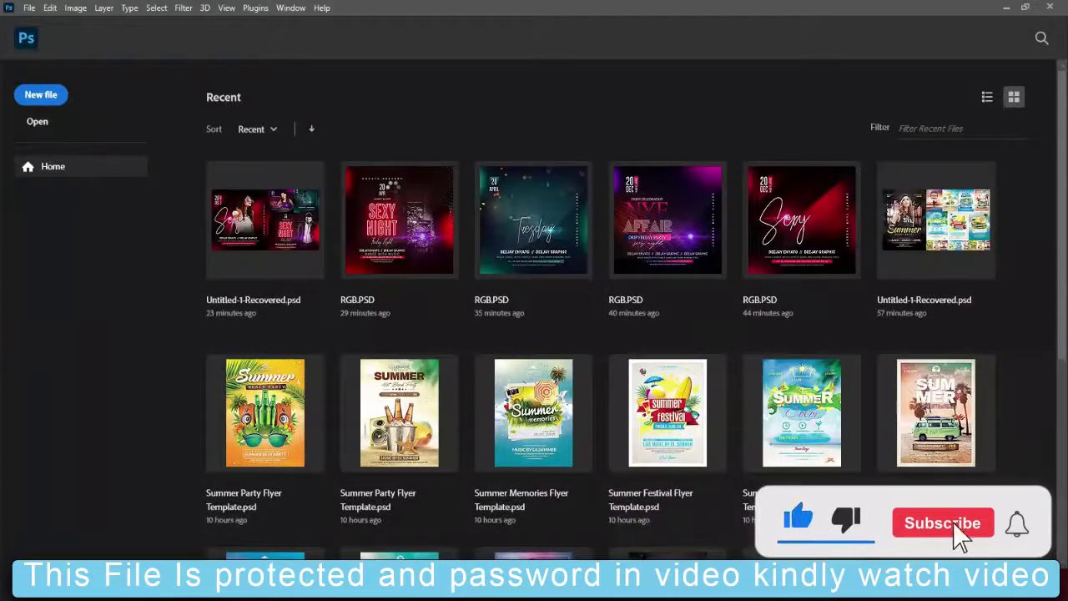
left_click(395, 192)
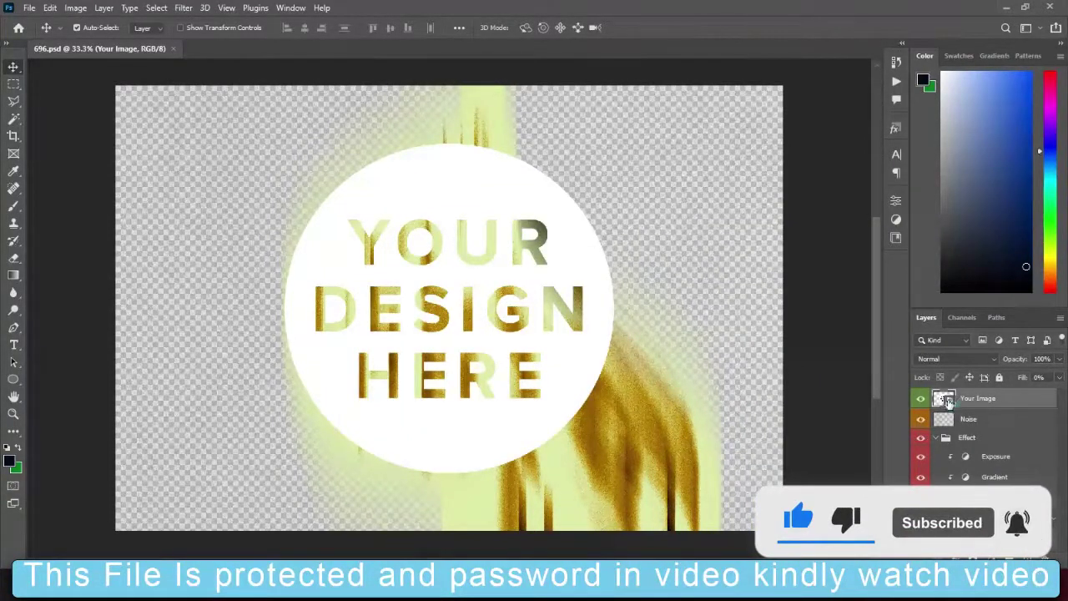
Open the Your Image smart object, hide its Delete Me layer, and bring up the PHOTOS folder
double_click(943, 398)
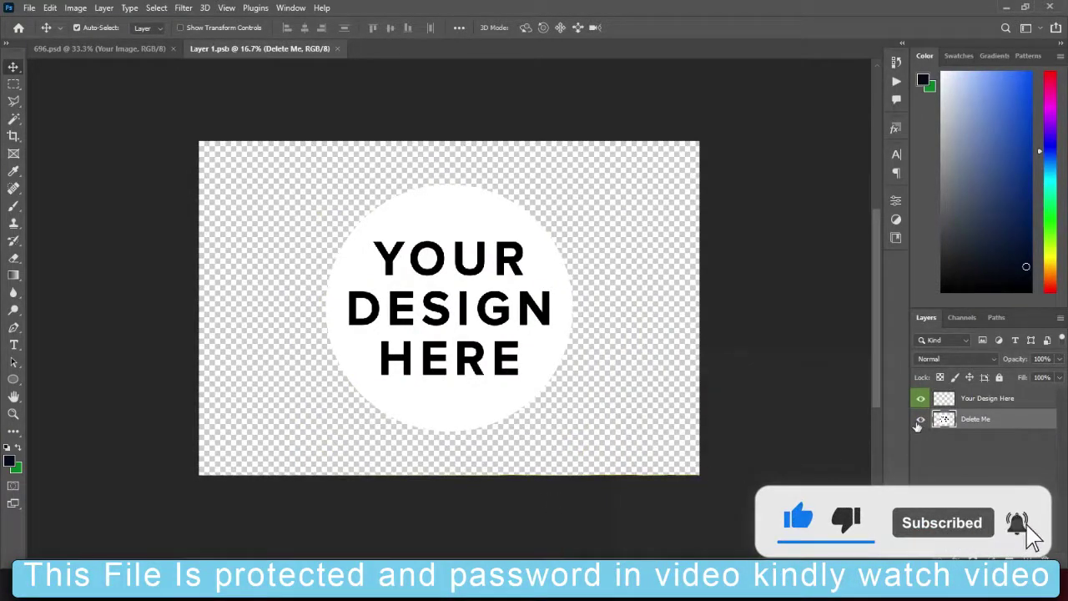
left_click(920, 420)
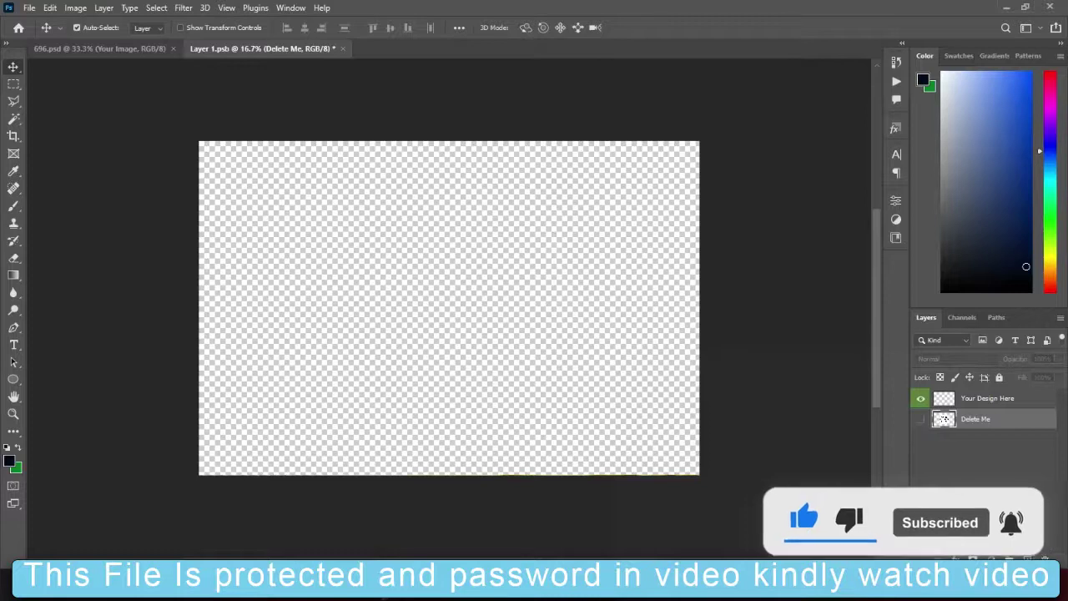
left_click(684, 517)
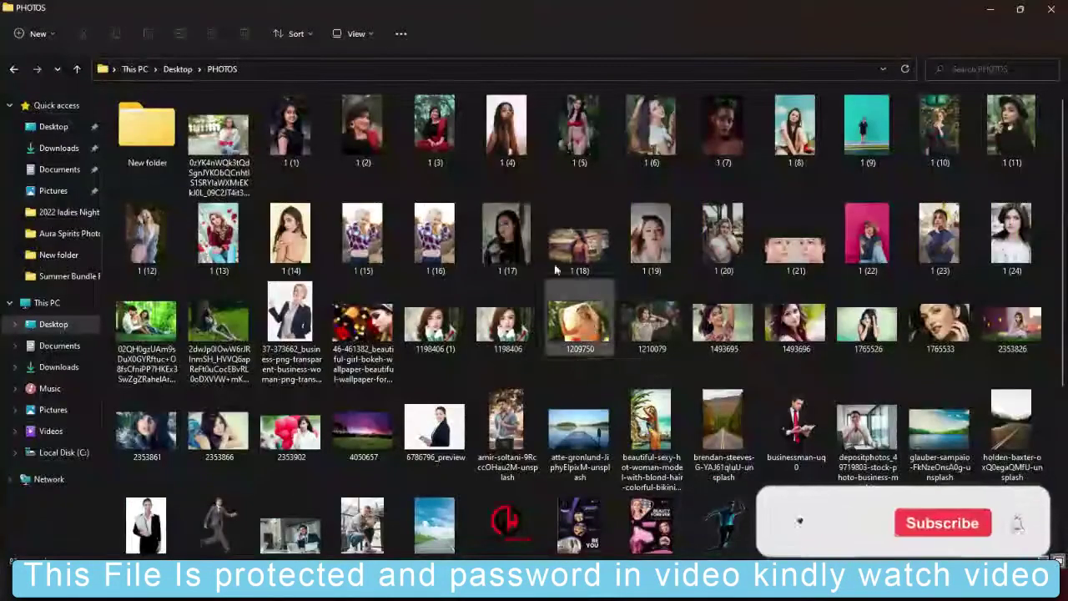
Open the Desktop's New folder (2) and select the pexels-pixabay-38630 gym photo
left_click(178, 68)
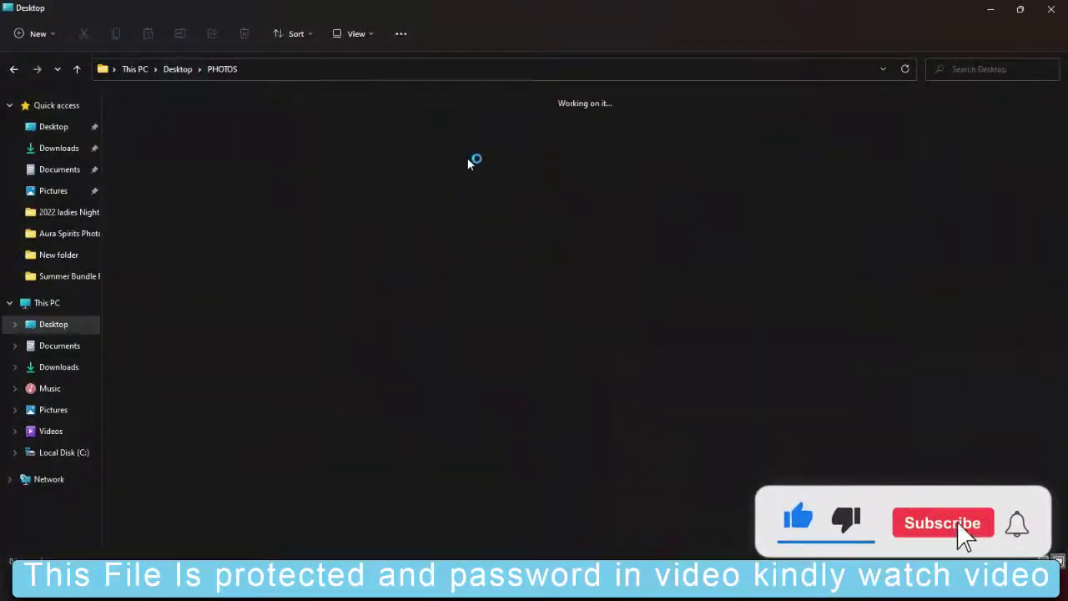
left_click(517, 159)
double_click(519, 159)
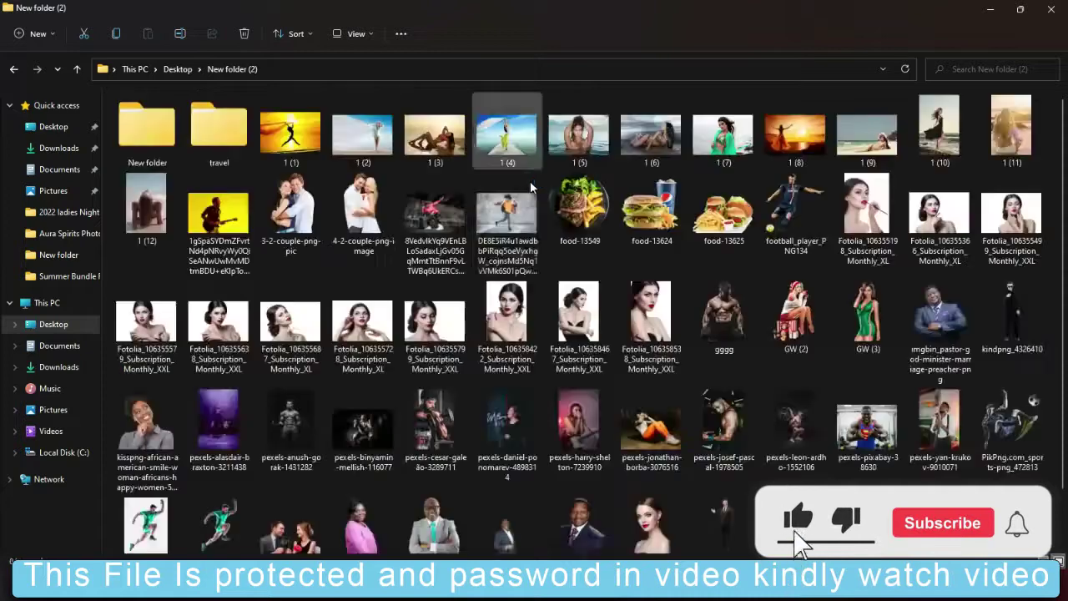
scroll(631, 342, "down", 1)
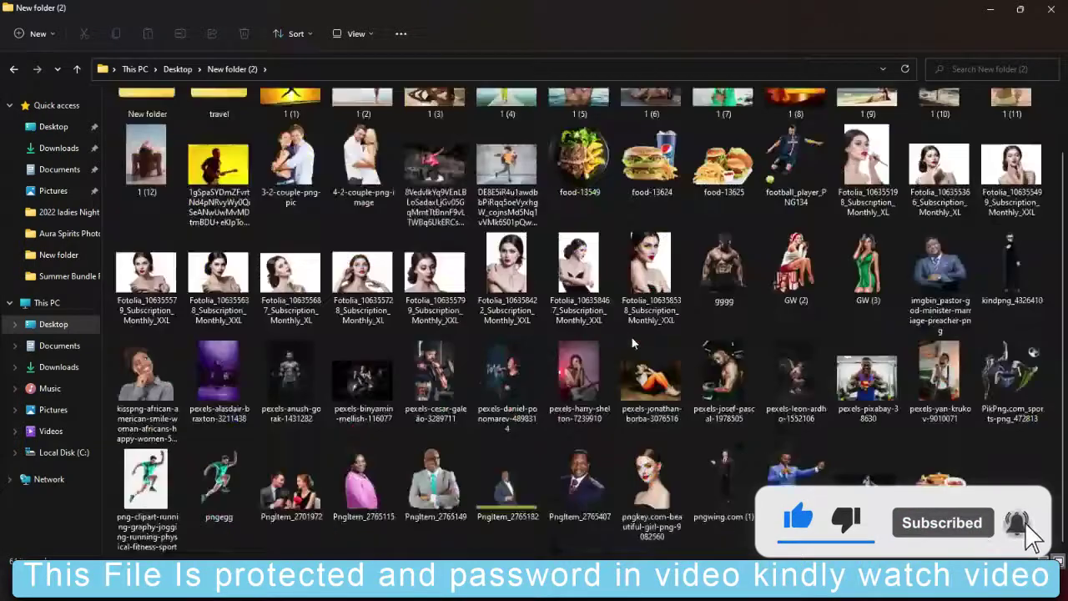
left_click(855, 375)
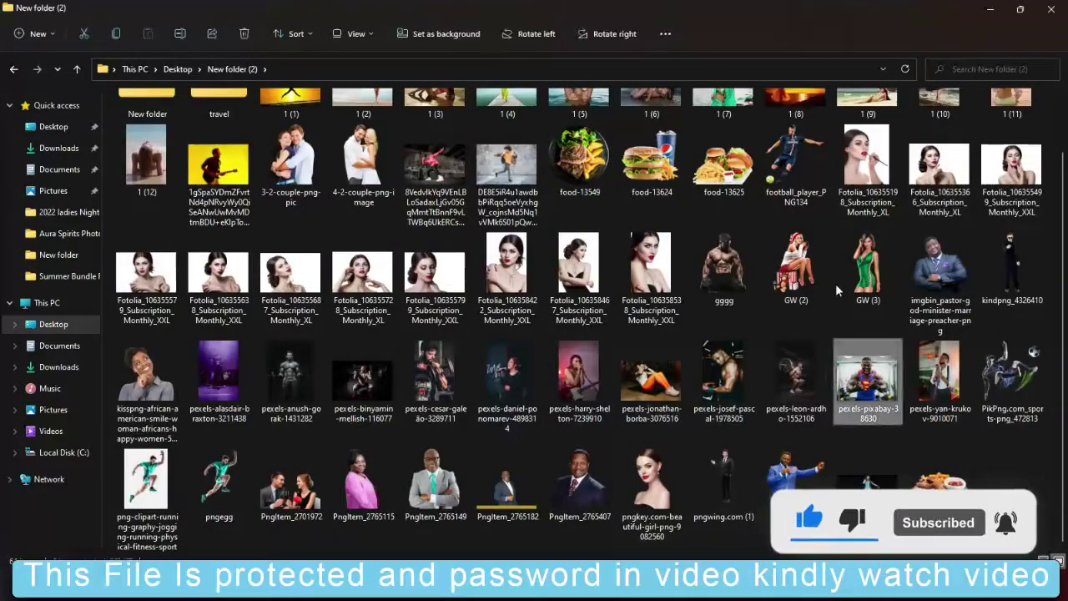
Place the pexels-pixabay-38630 photo into Layer 1.psb and scale it to about 36% to fill the canvas
double_click(705, 9)
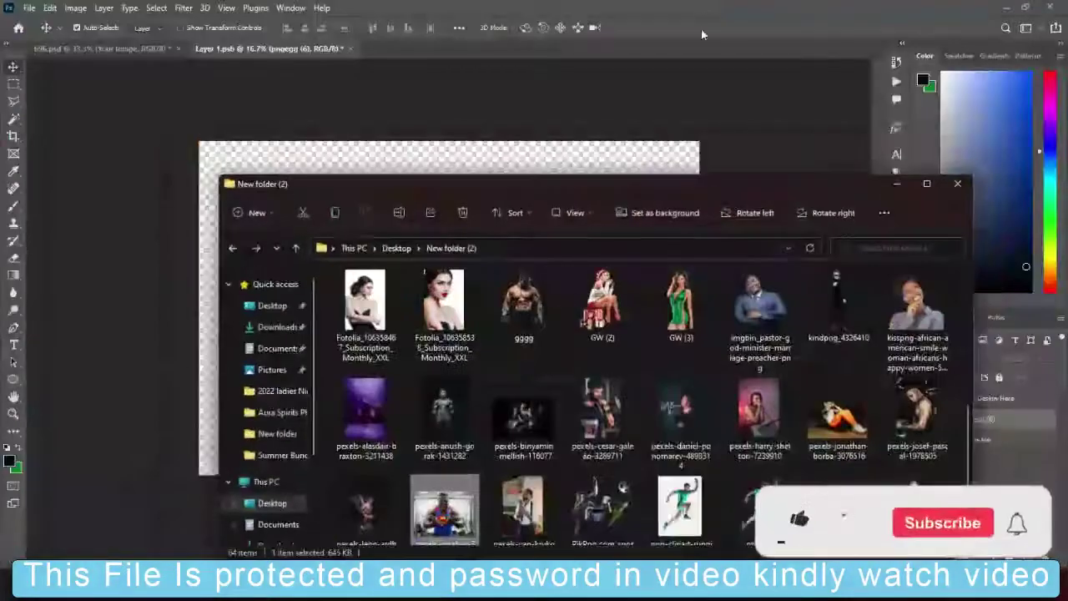
left_click_drag(791, 474, 187, 375)
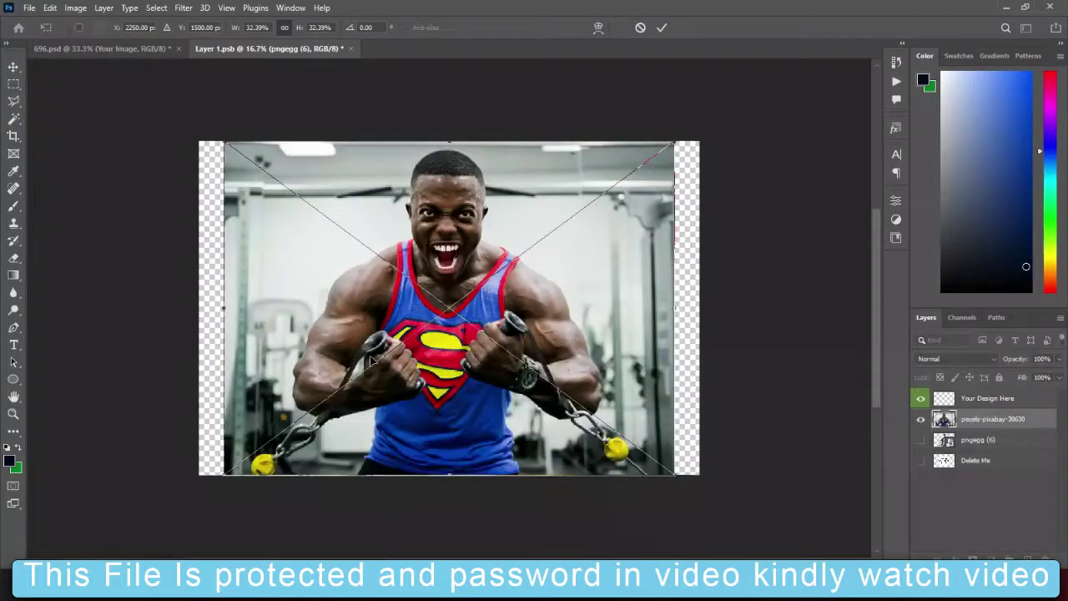
left_click_drag(678, 307, 705, 309)
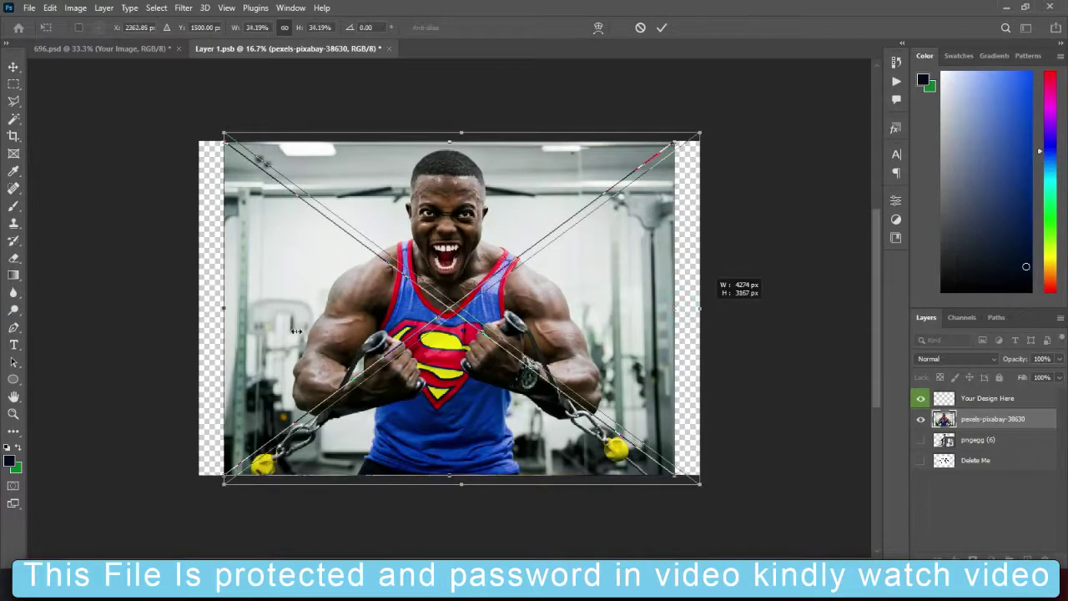
left_click_drag(224, 311, 202, 308)
left_click_drag(350, 271, 351, 270)
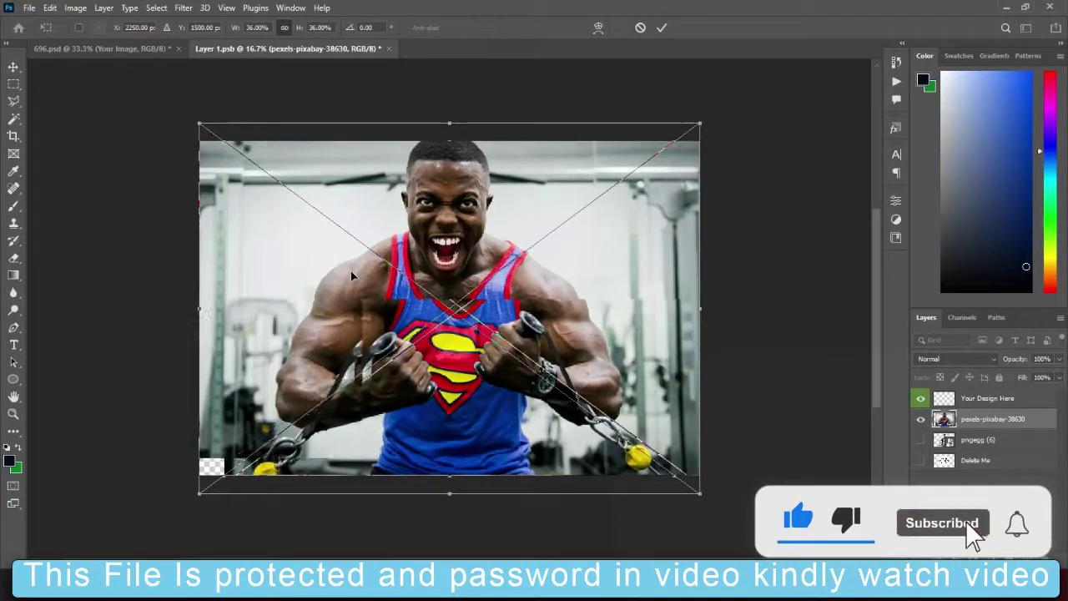
Commit the photo's transform and close the Layer 1.psb smart object
left_click(659, 29)
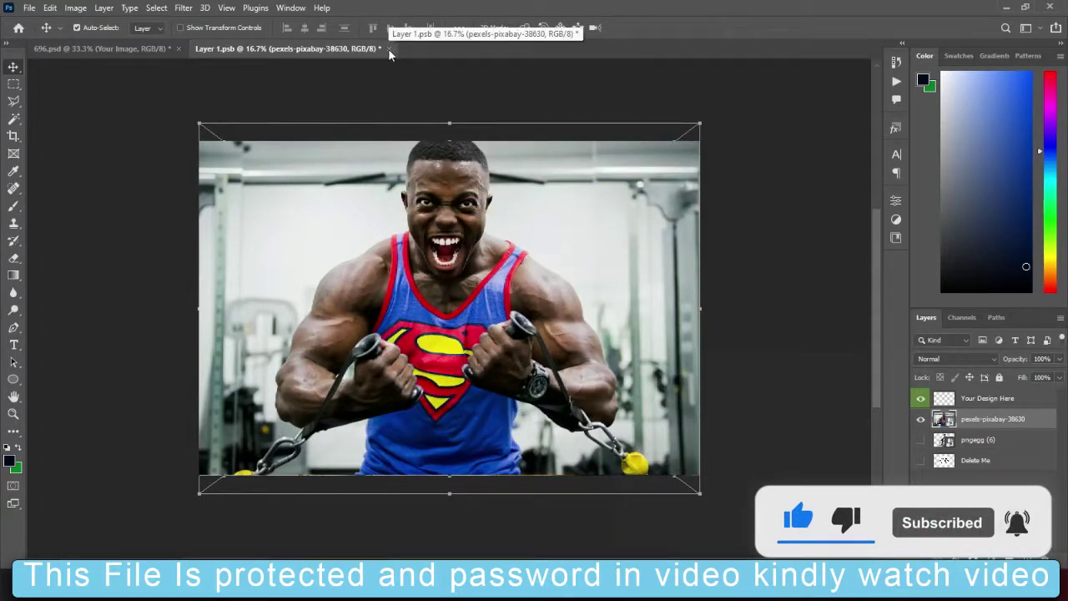
left_click(389, 49)
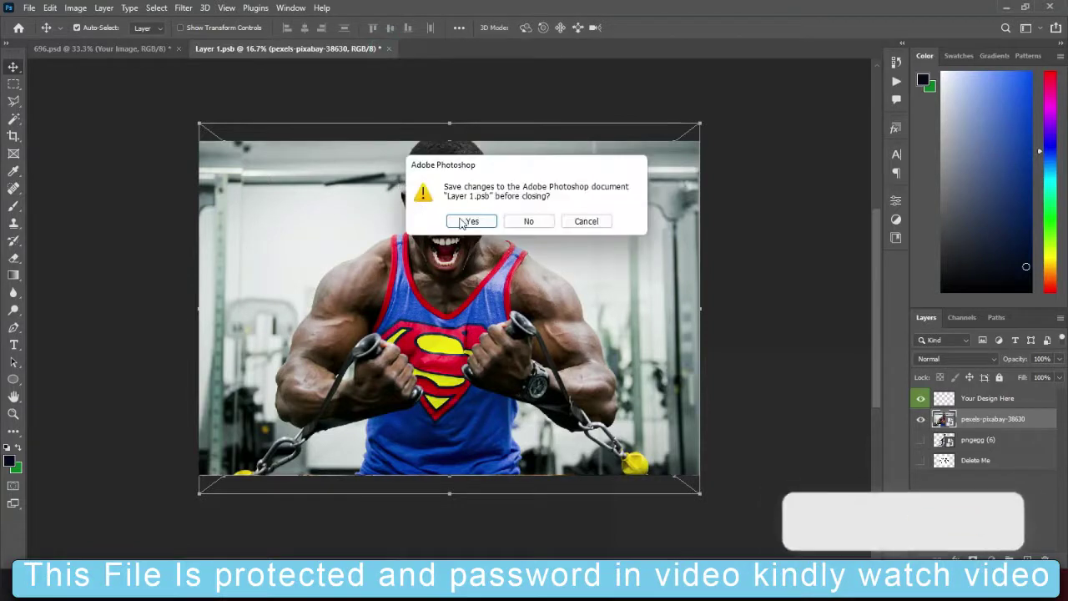
Save the Layer 1.psb changes so 696.psd updates with the gym photo
left_click(467, 219)
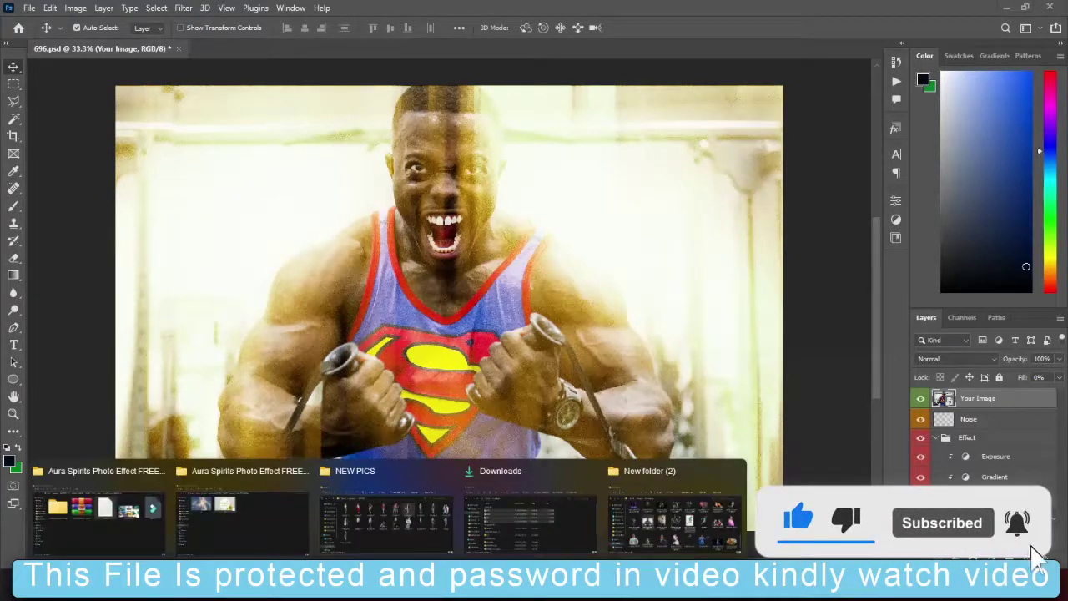
Return to the Aura Spirits Photo Effect FREE DOWNLOAD folder window with its two 696 files
left_click(246, 522)
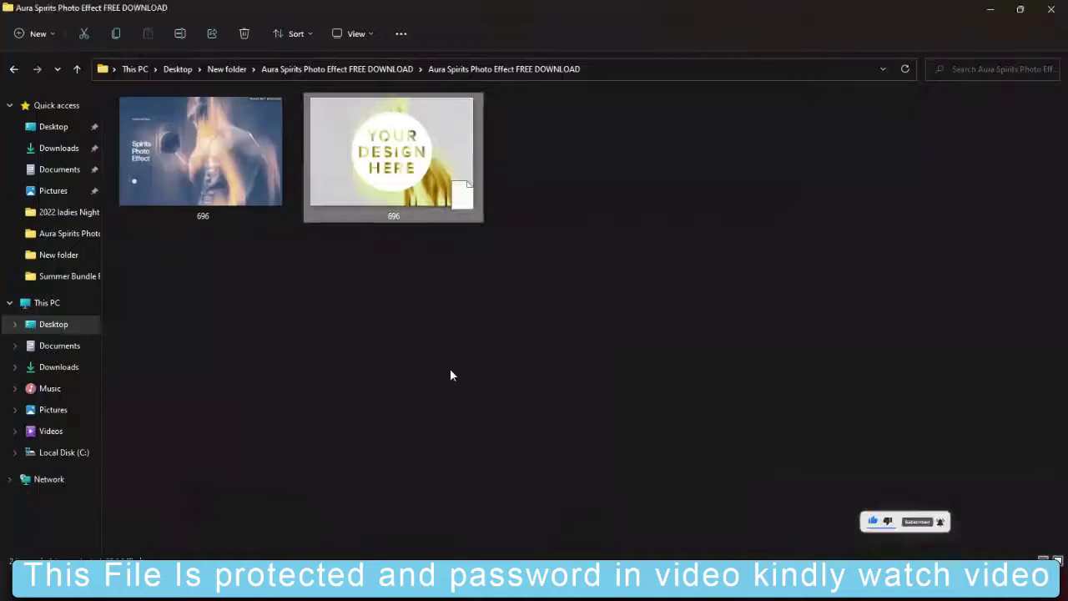